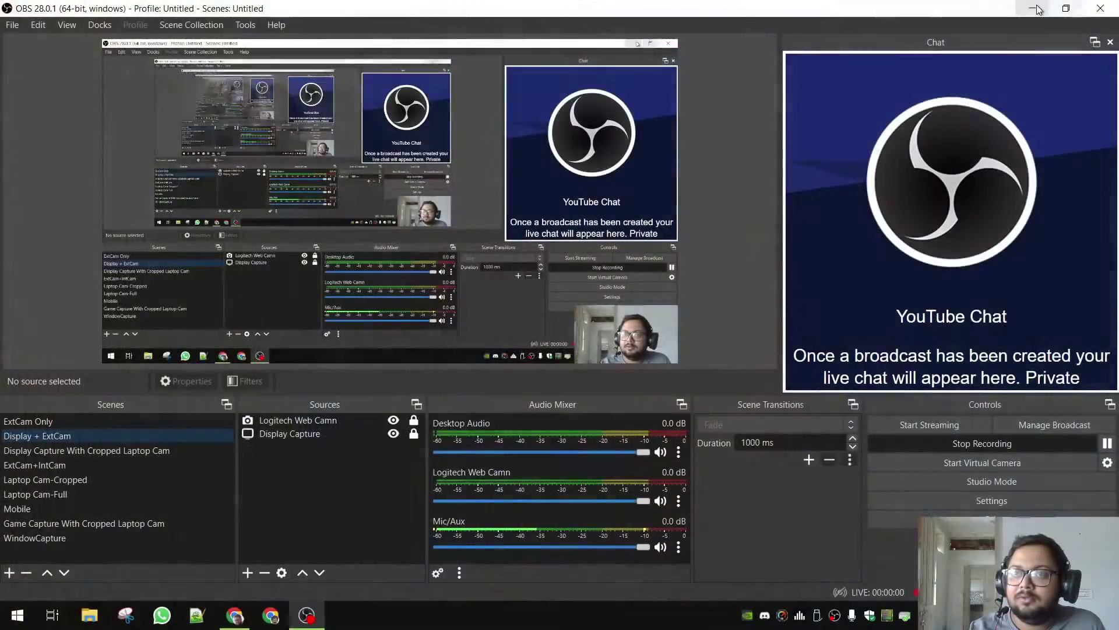
Step: Minimize OBS and highlight the six popular repositories and 25-contribution count on the GitHub profile
click(1035, 9)
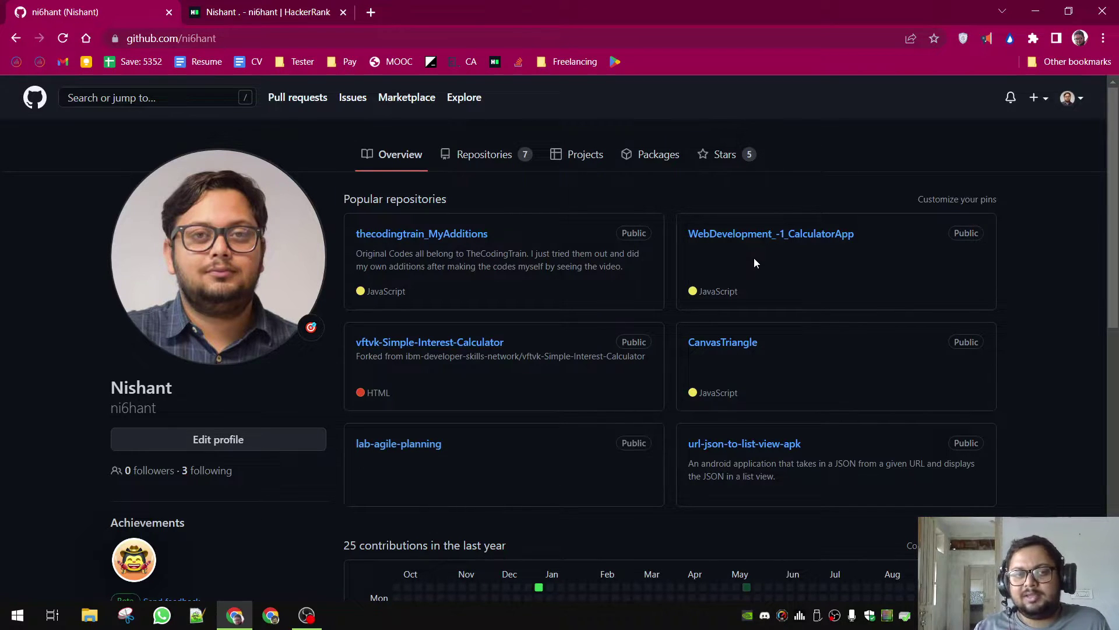
scroll(685, 319, down, 3)
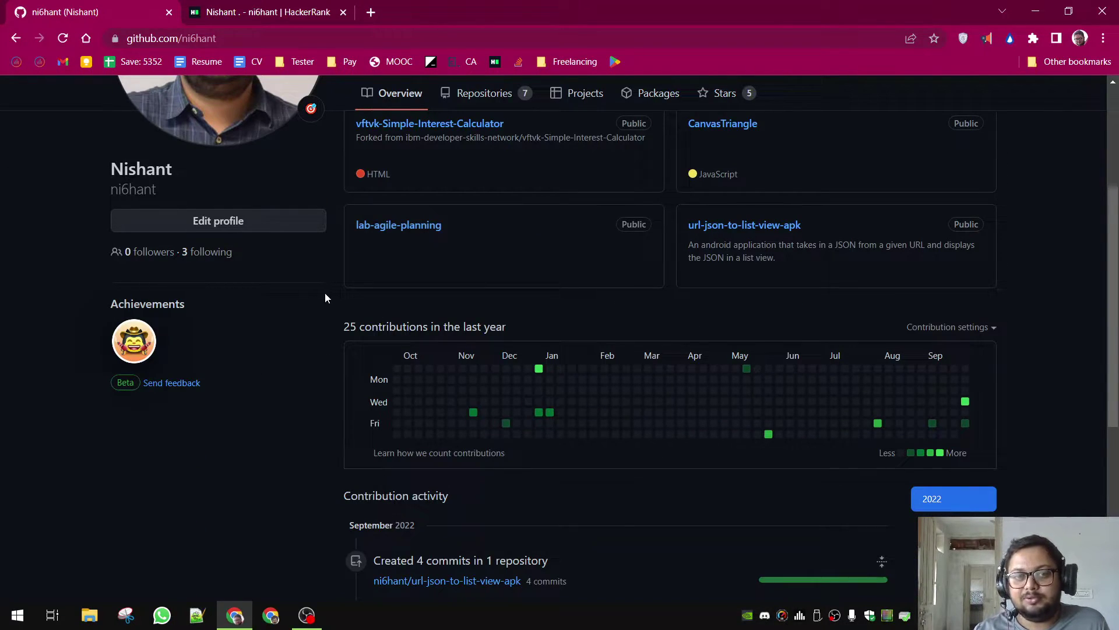
drag(324, 298, 532, 324)
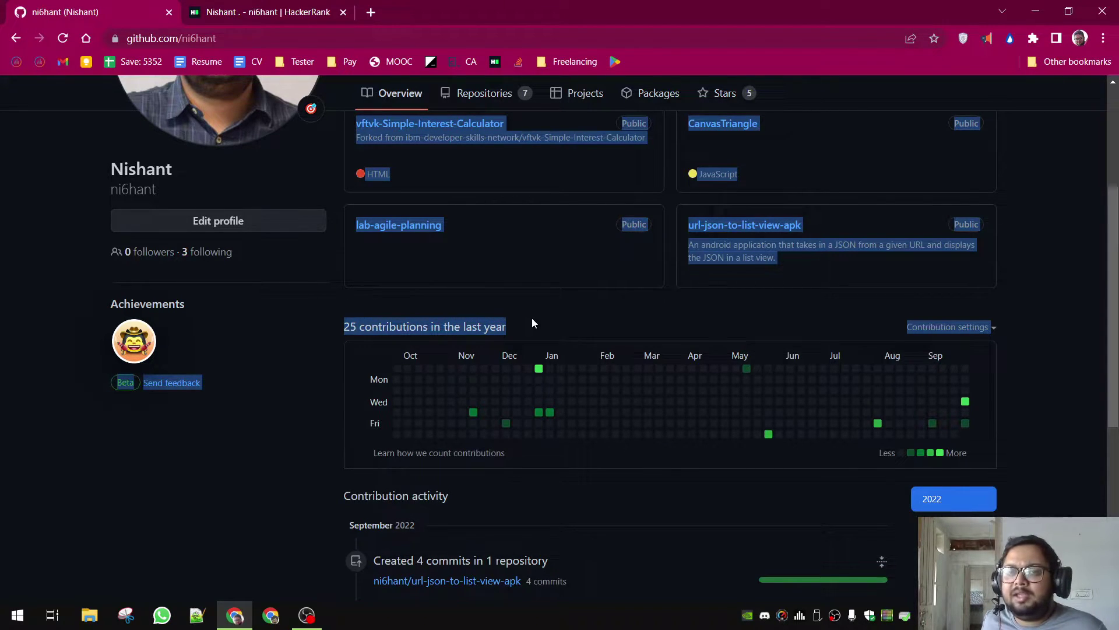
click(748, 341)
scroll(749, 366, up, 2)
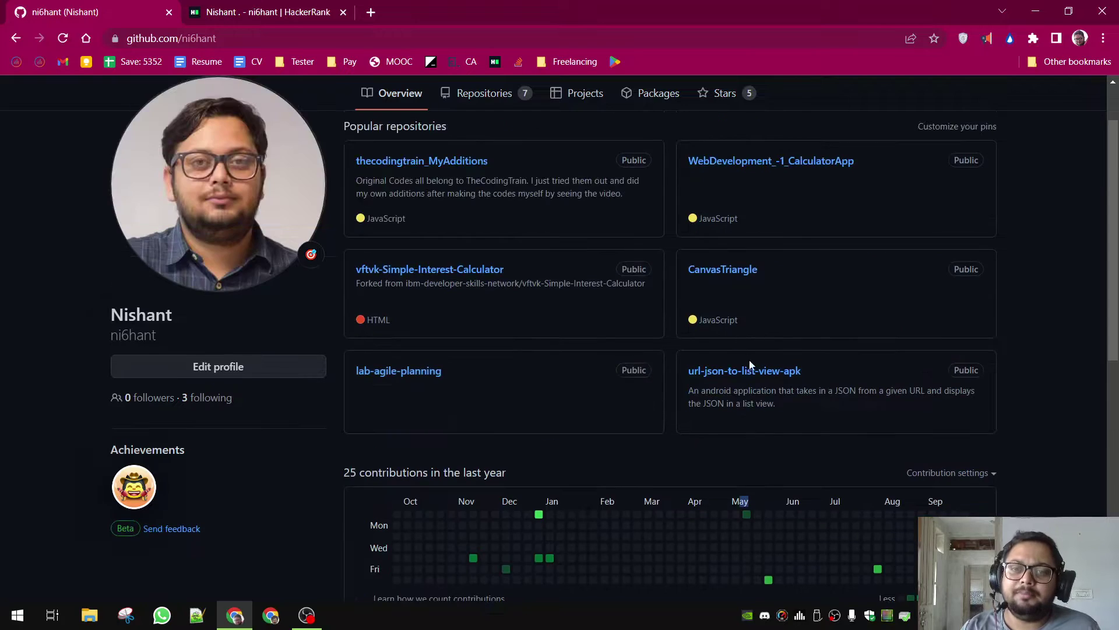
Step: Open the url-json-to-list-view-apk repo, read its README, and highlight the watcher count
click(749, 372)
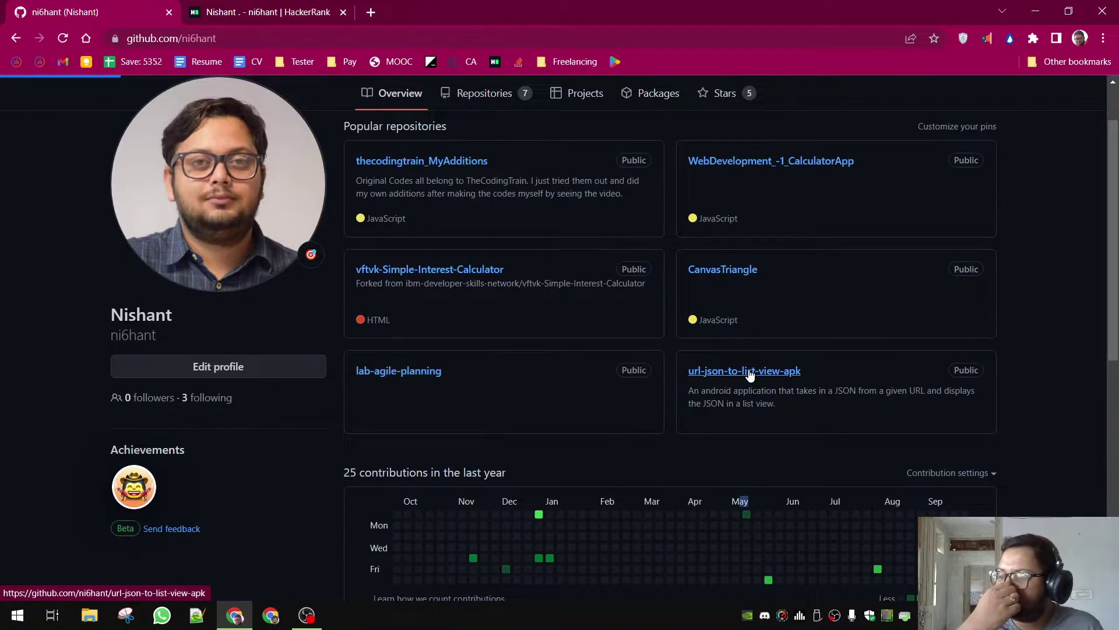
scroll(711, 377, down, 1)
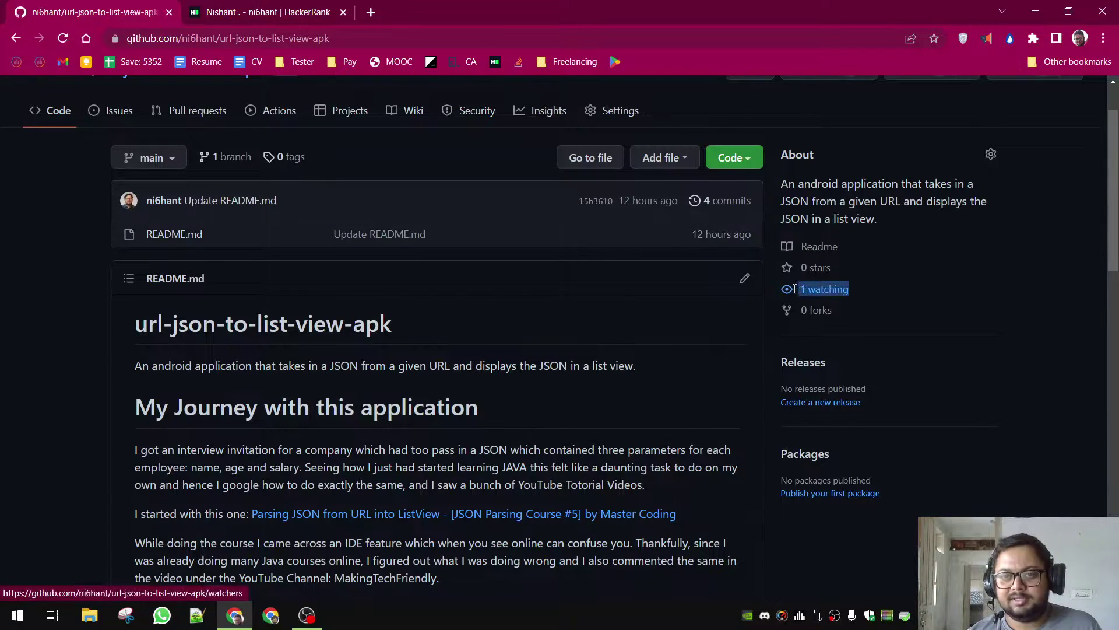
drag(856, 288, 778, 288)
click(615, 384)
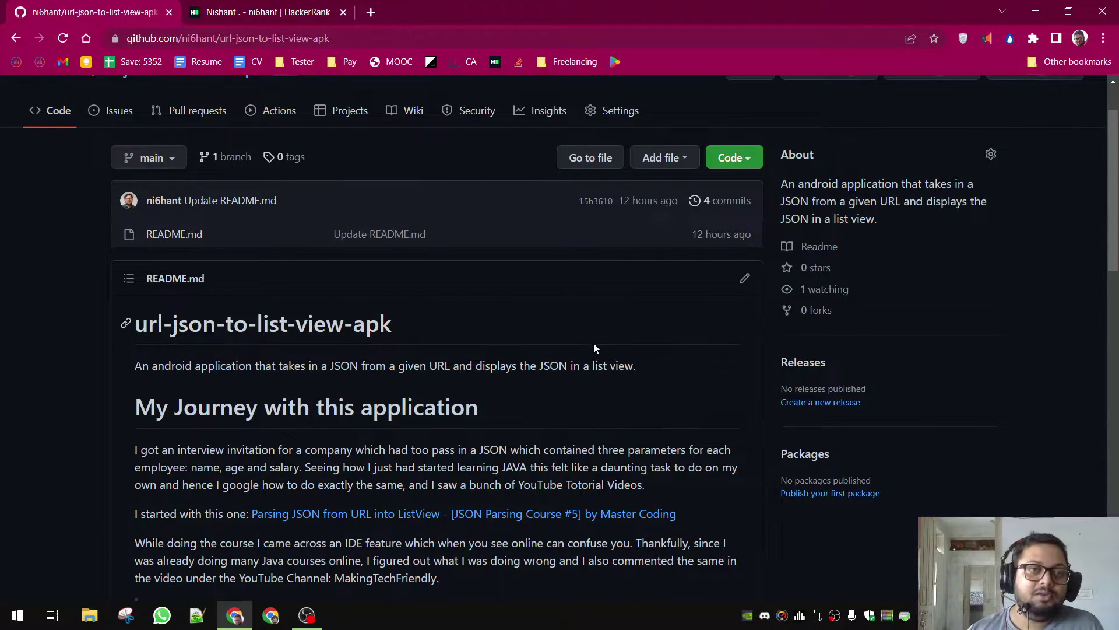
scroll(593, 343, down, 2)
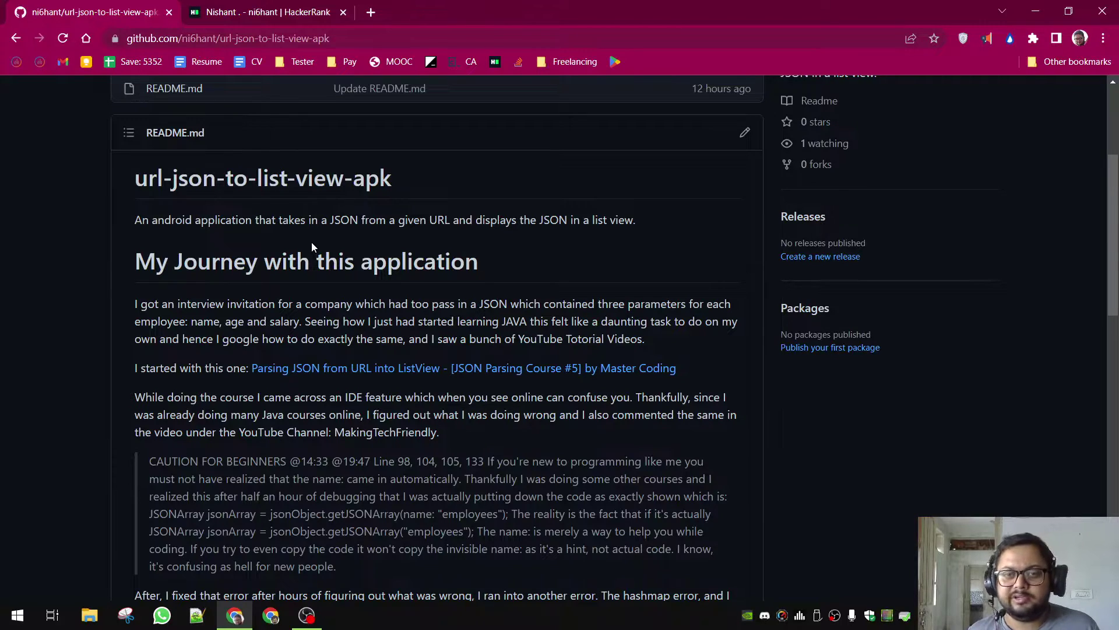
scroll(311, 243, down, 2)
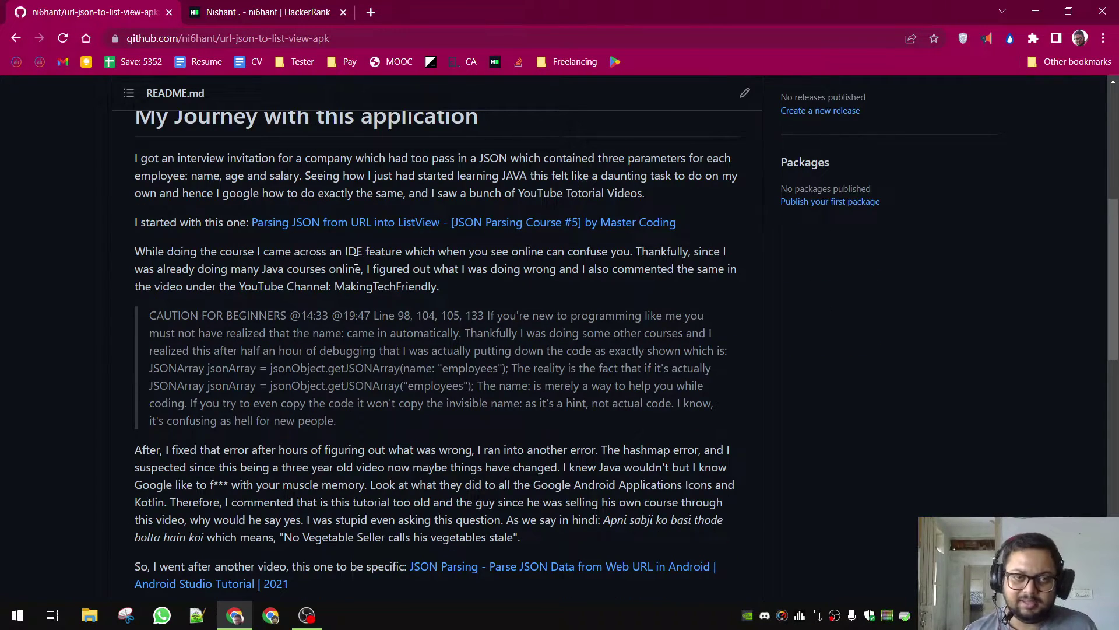
scroll(350, 280, down, 1)
scroll(338, 301, down, 1)
scroll(339, 302, down, 3)
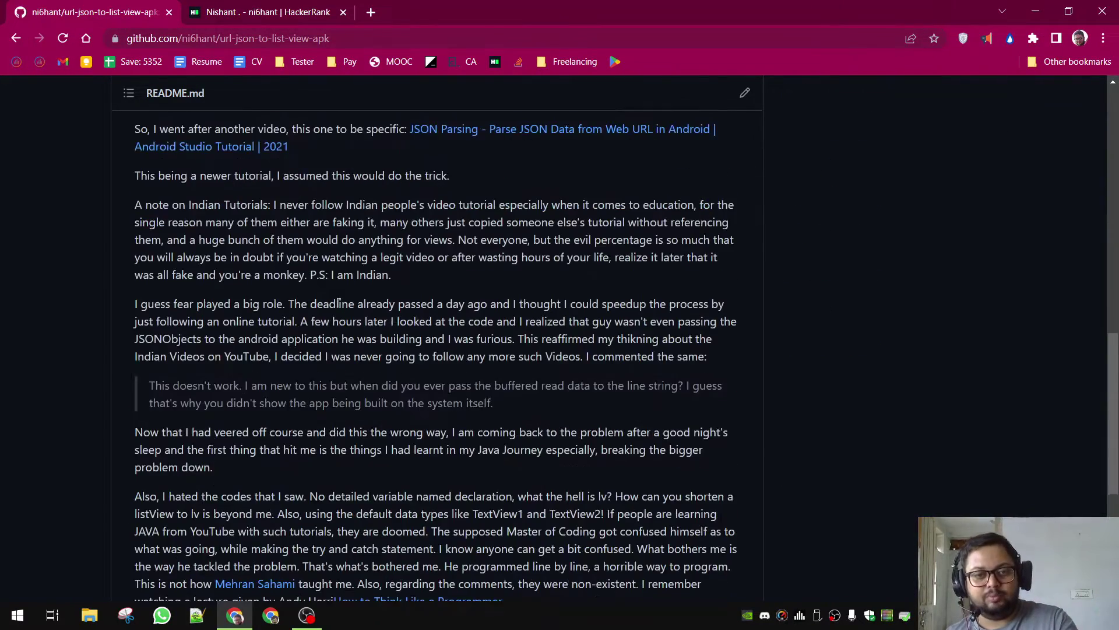
scroll(338, 302, down, 2)
scroll(339, 301, down, 2)
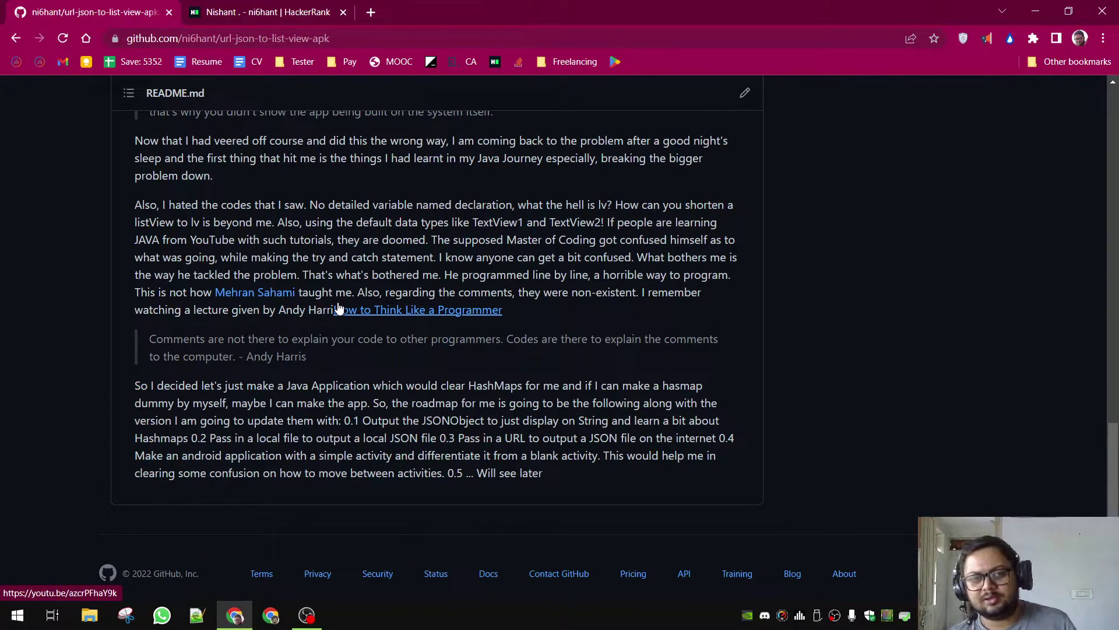
scroll(338, 308, up, 3)
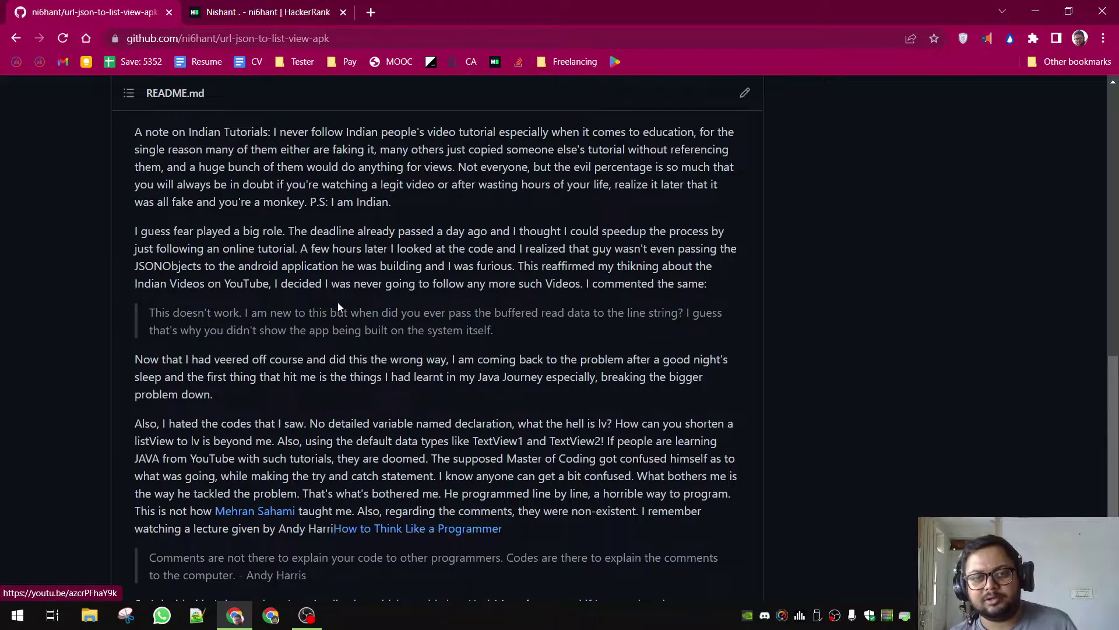
scroll(338, 306, up, 4)
scroll(339, 306, up, 6)
scroll(338, 307, up, 1)
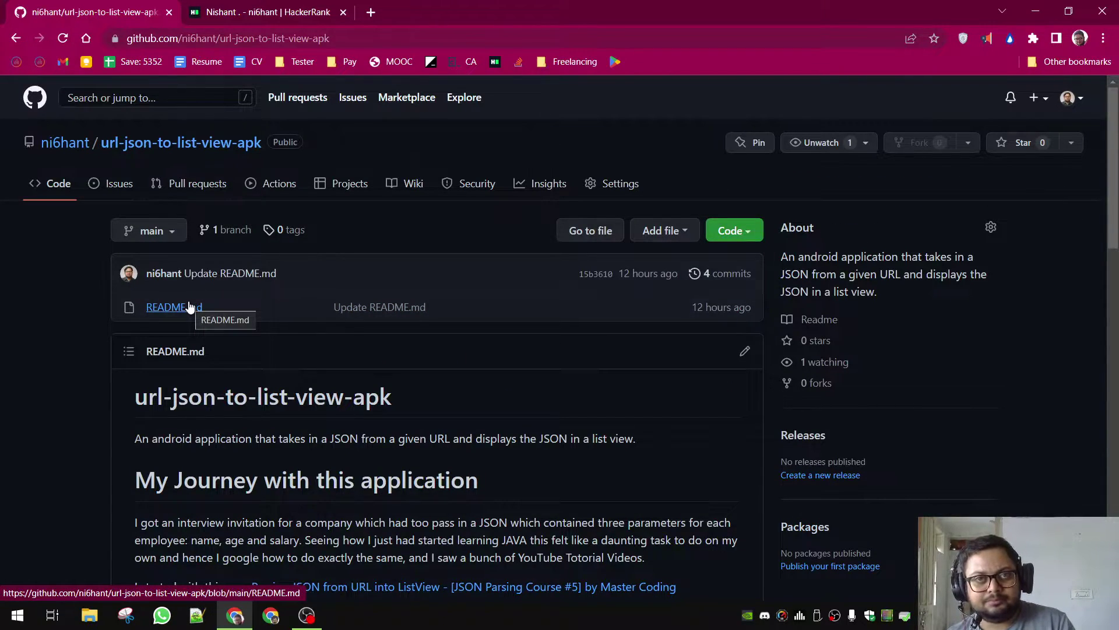
scroll(360, 317, down, 1)
scroll(360, 318, down, 2)
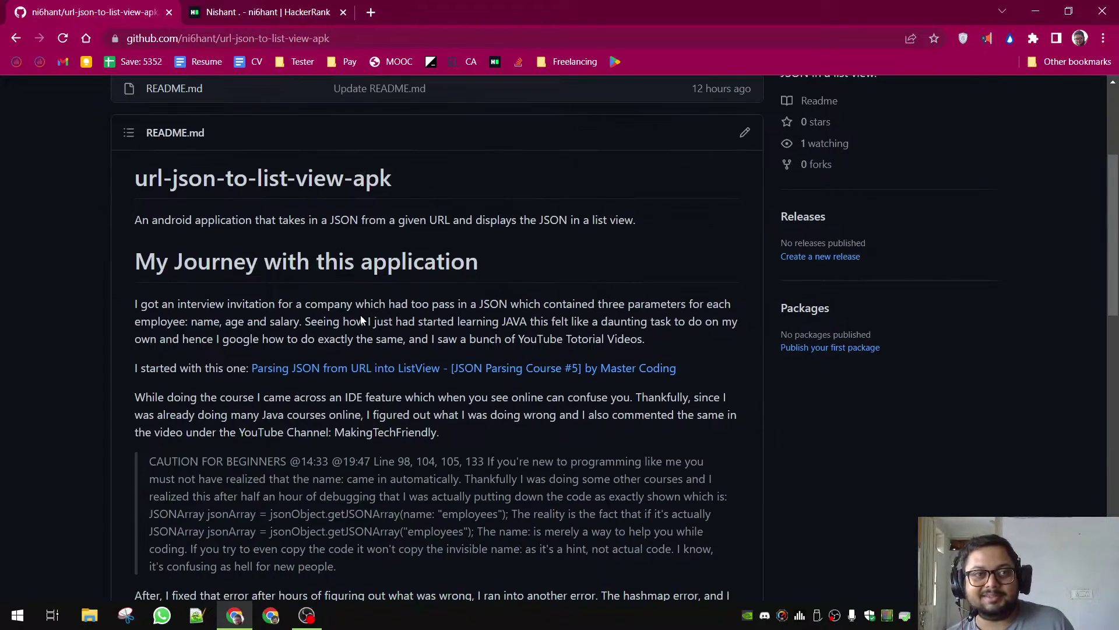
scroll(360, 316, down, 1)
scroll(360, 317, down, 4)
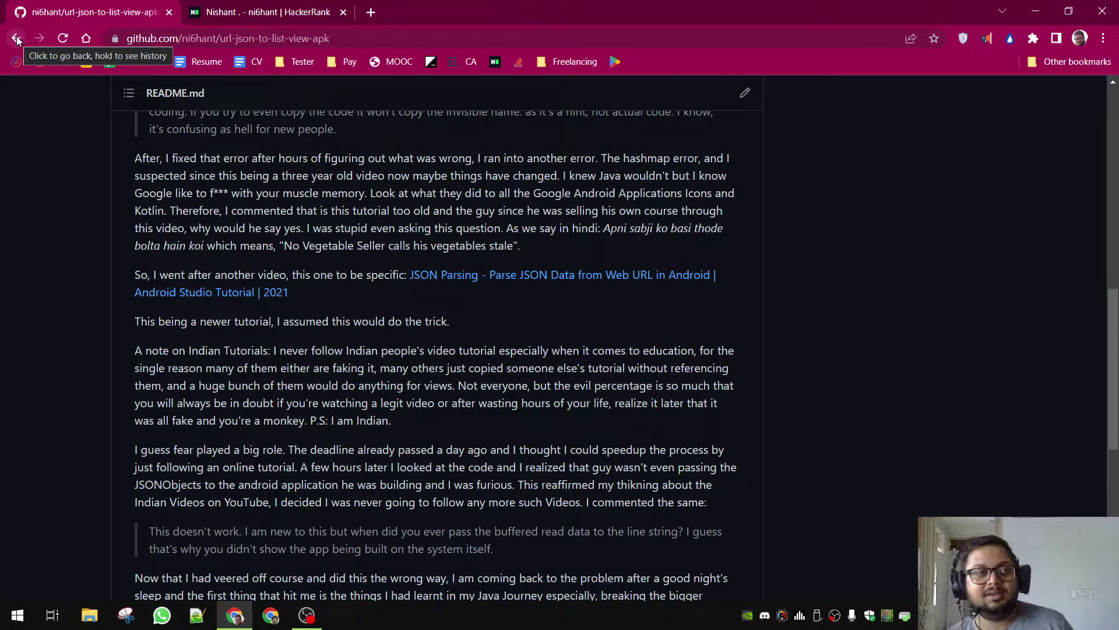
Step: Go back to the GitHub profile to view its contribution graph and September 2022 activity
click(16, 38)
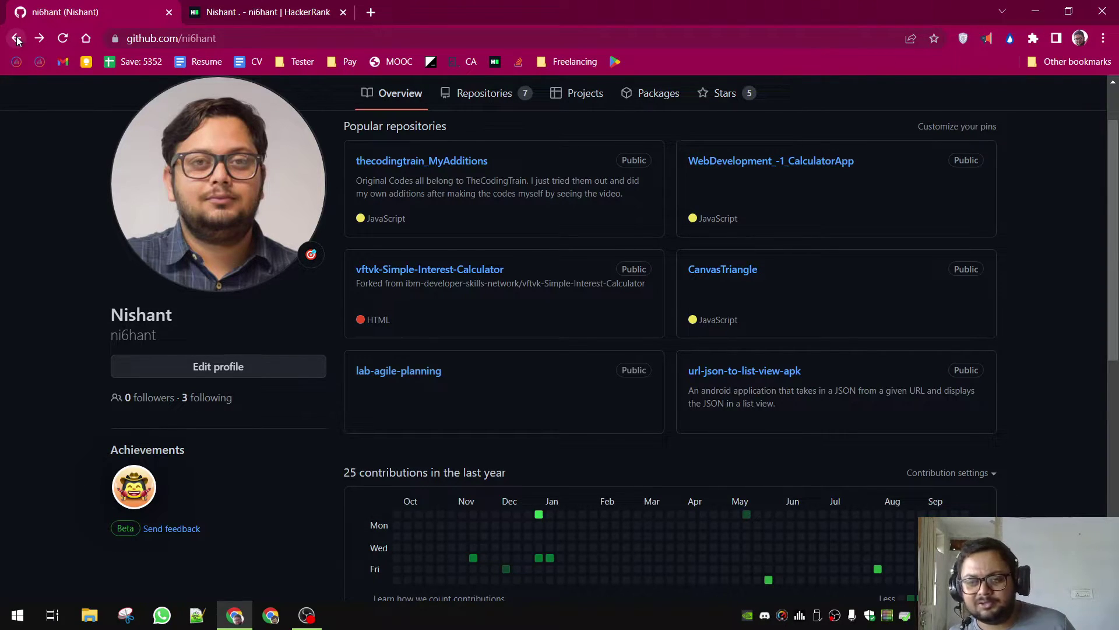
scroll(925, 416, down, 2)
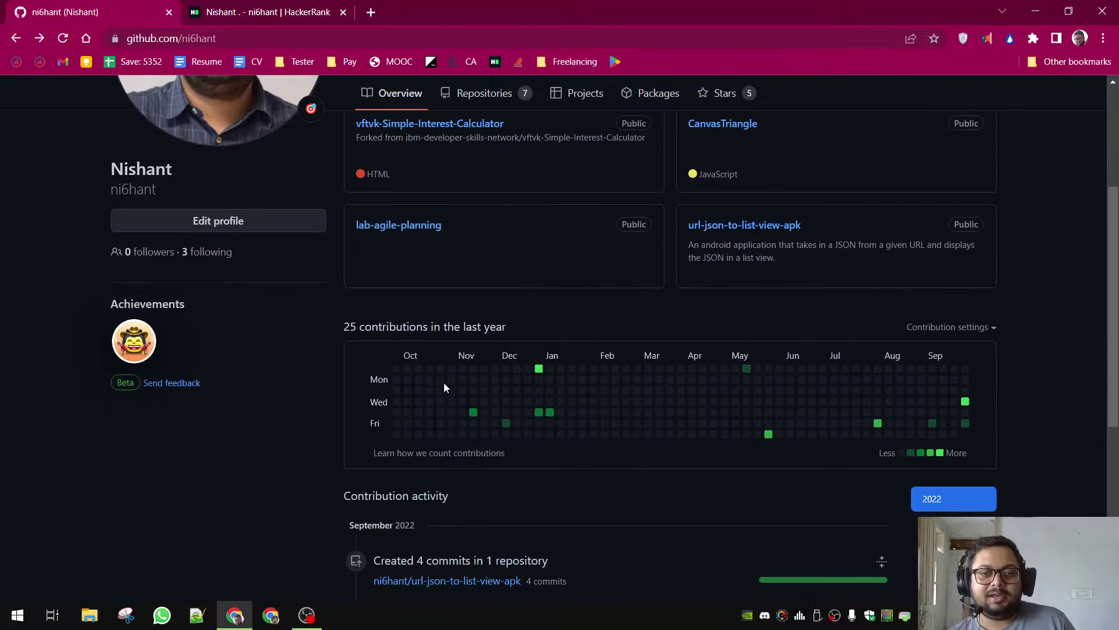
scroll(577, 368, up, 3)
scroll(541, 341, down, 1)
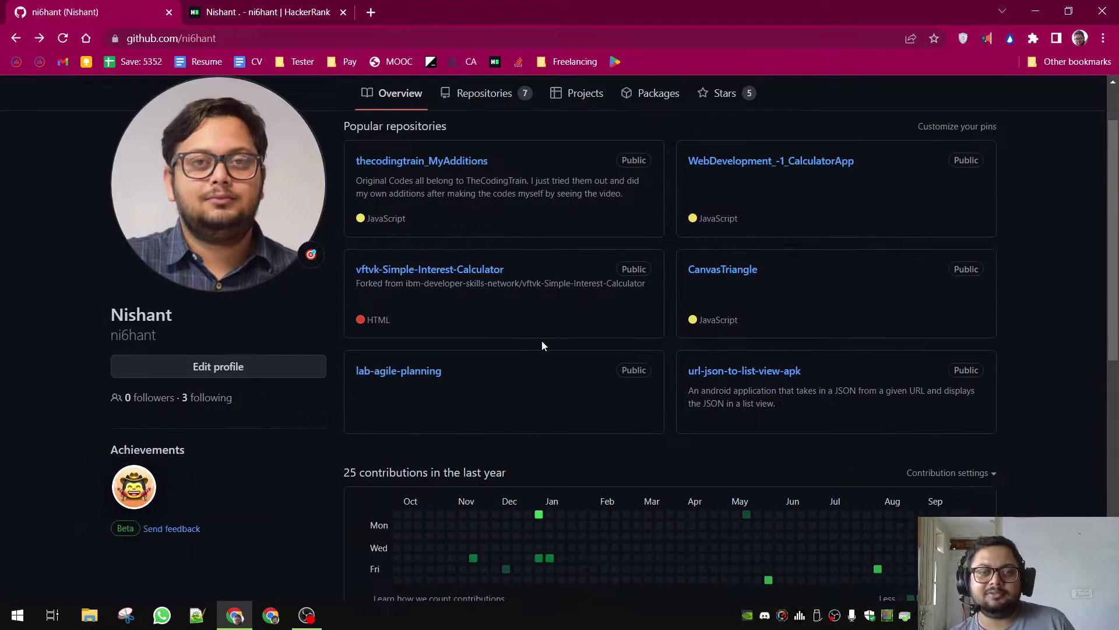
scroll(602, 356, up, 1)
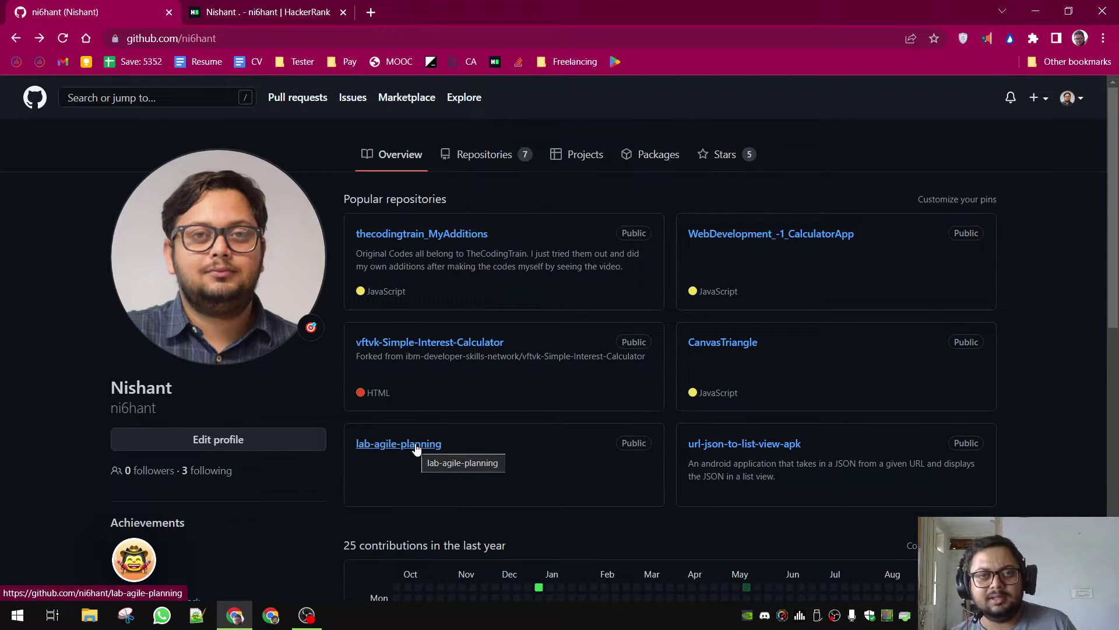
scroll(416, 448, down, 3)
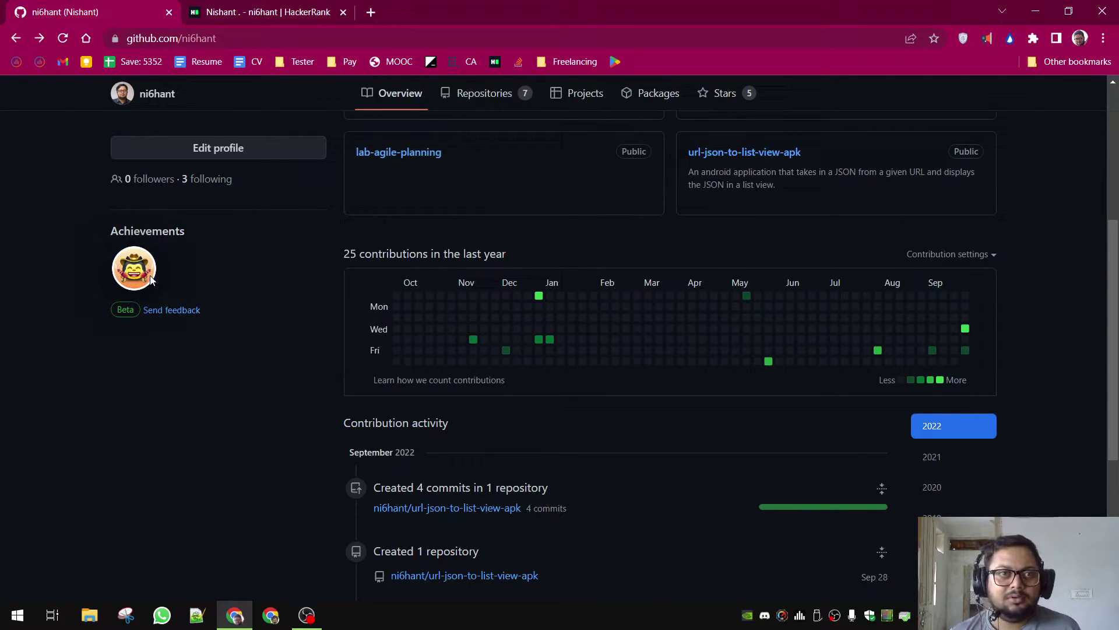
Step: Switch to the HackerRank tab to see the profile's Java badge
click(258, 4)
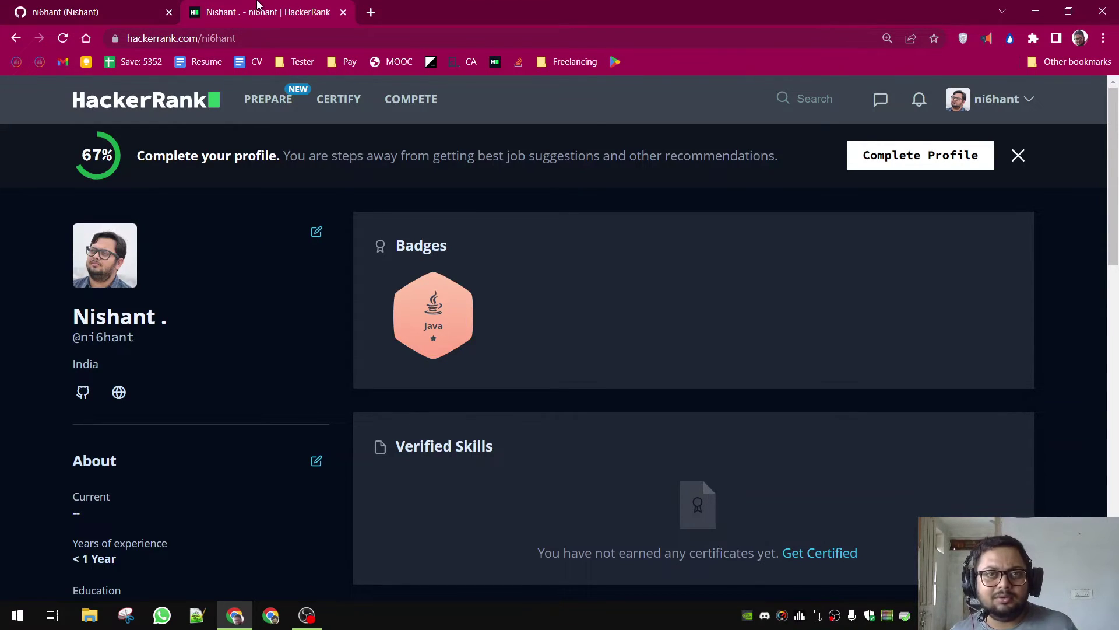
Step: Browse Compete, Certify and Prepare, then filter the Java challenge list to solved only
click(420, 101)
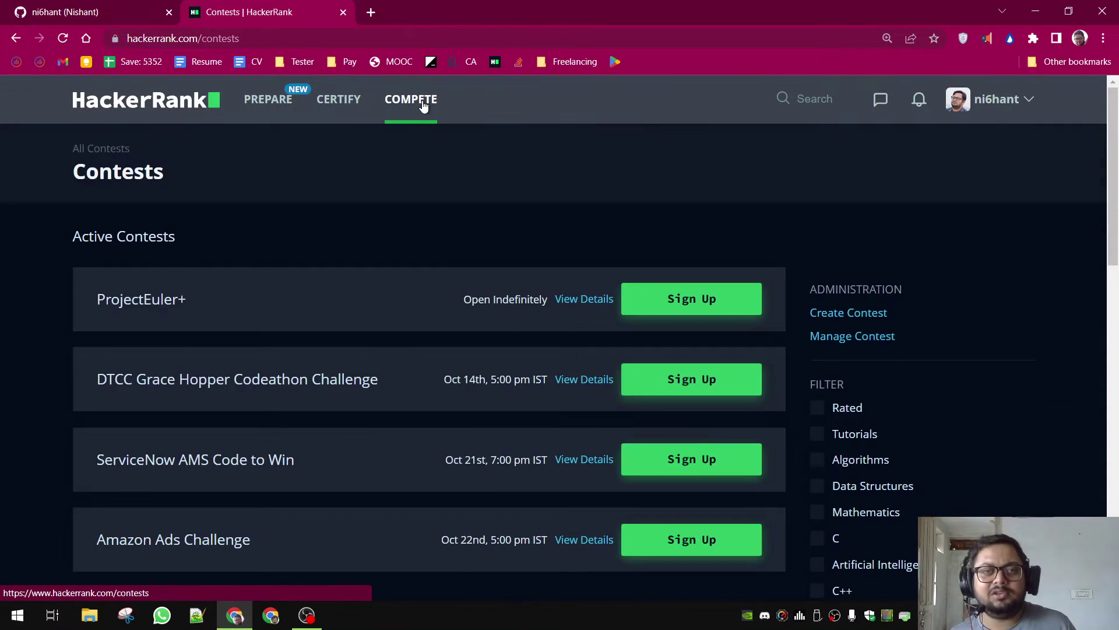
click(332, 105)
click(289, 103)
scroll(312, 355, down, 1)
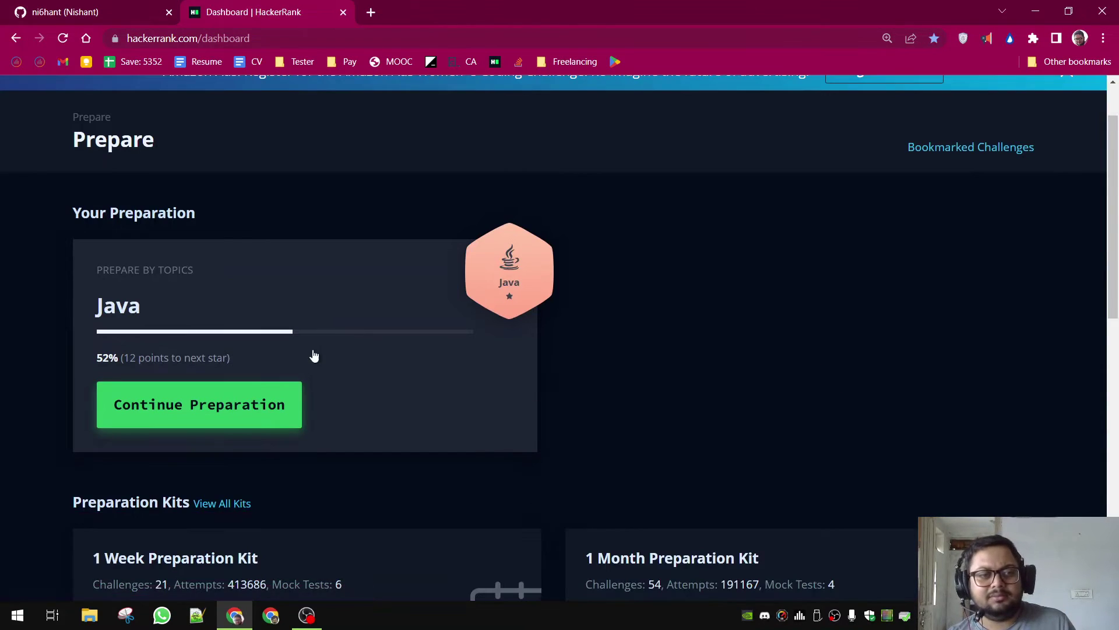
click(225, 395)
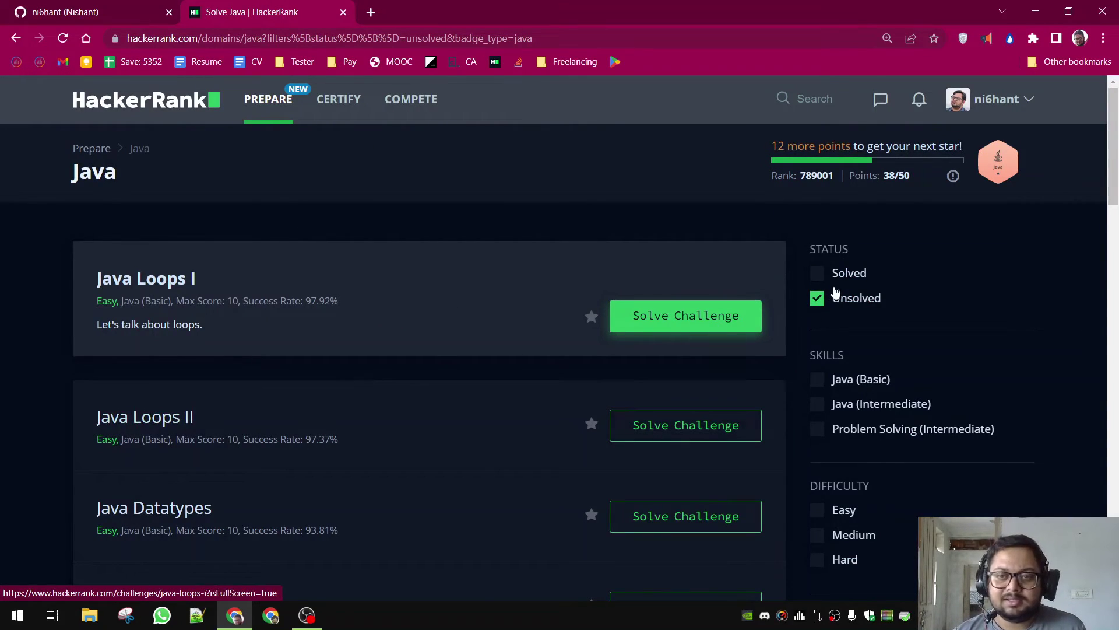
click(847, 275)
click(826, 301)
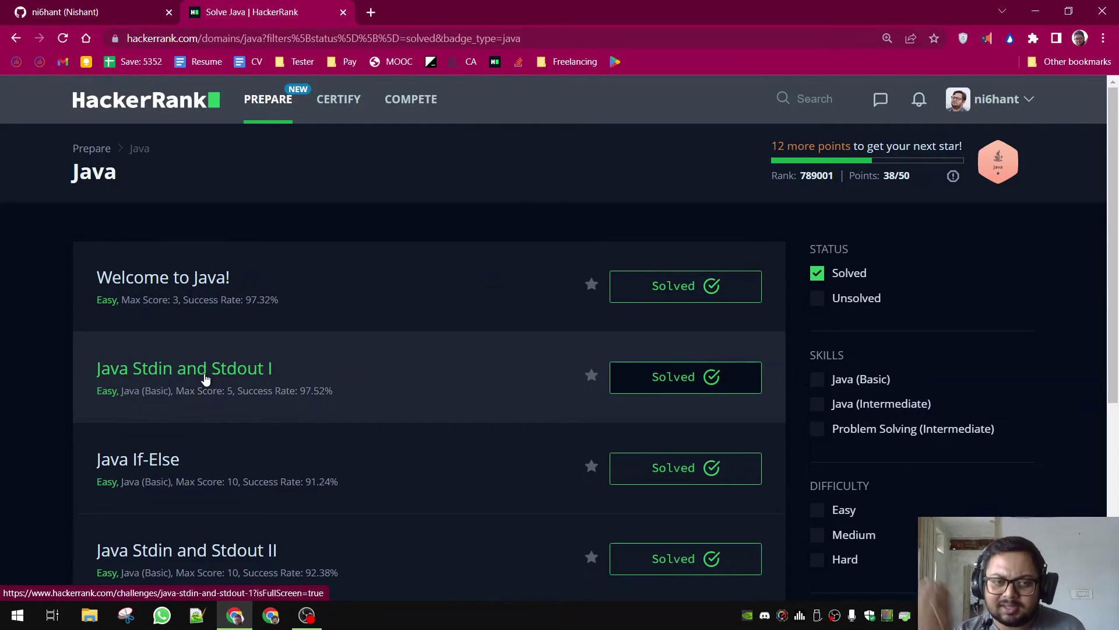
scroll(140, 403, down, 1)
scroll(145, 392, down, 1)
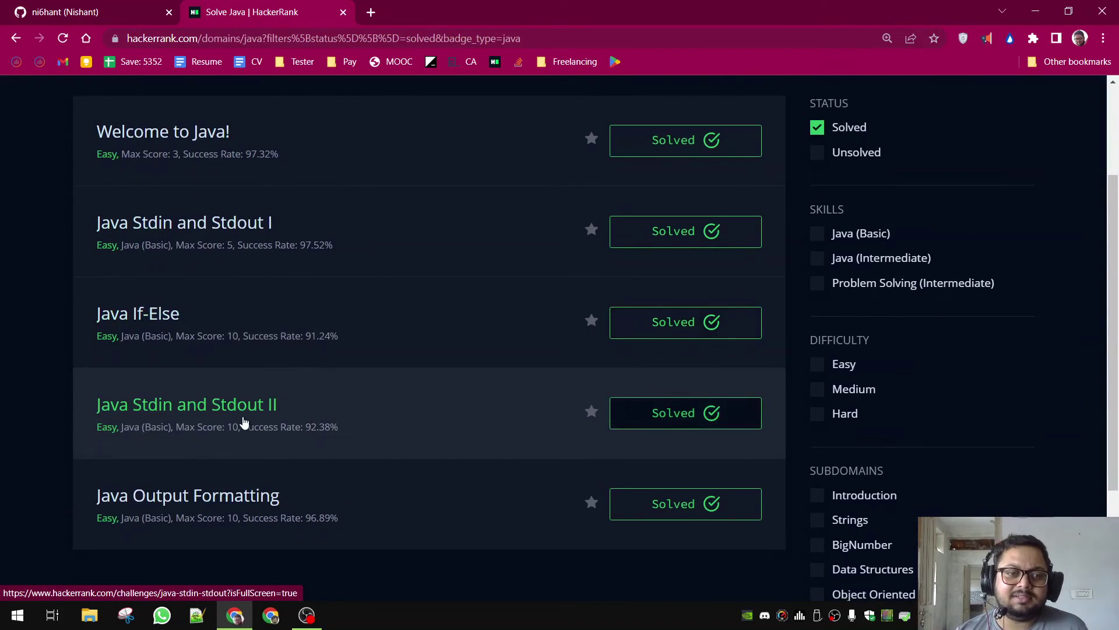
scroll(376, 474, down, 1)
scroll(860, 270, up, 3)
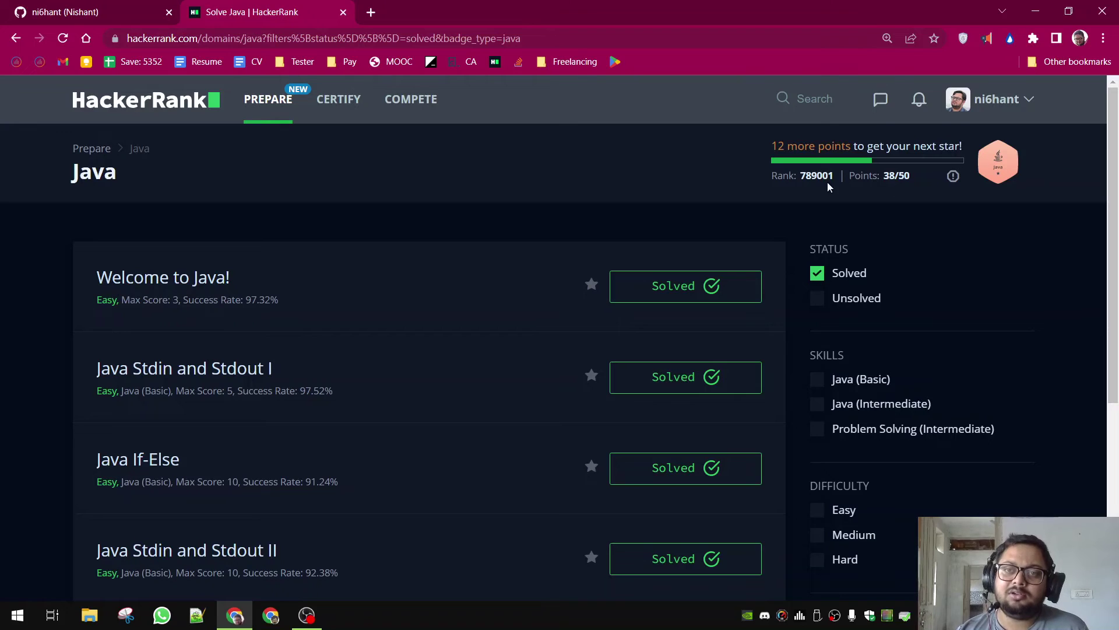
Step: Highlight the 38/50 points total, then return to the Prepare dashboard
drag(910, 176, 863, 180)
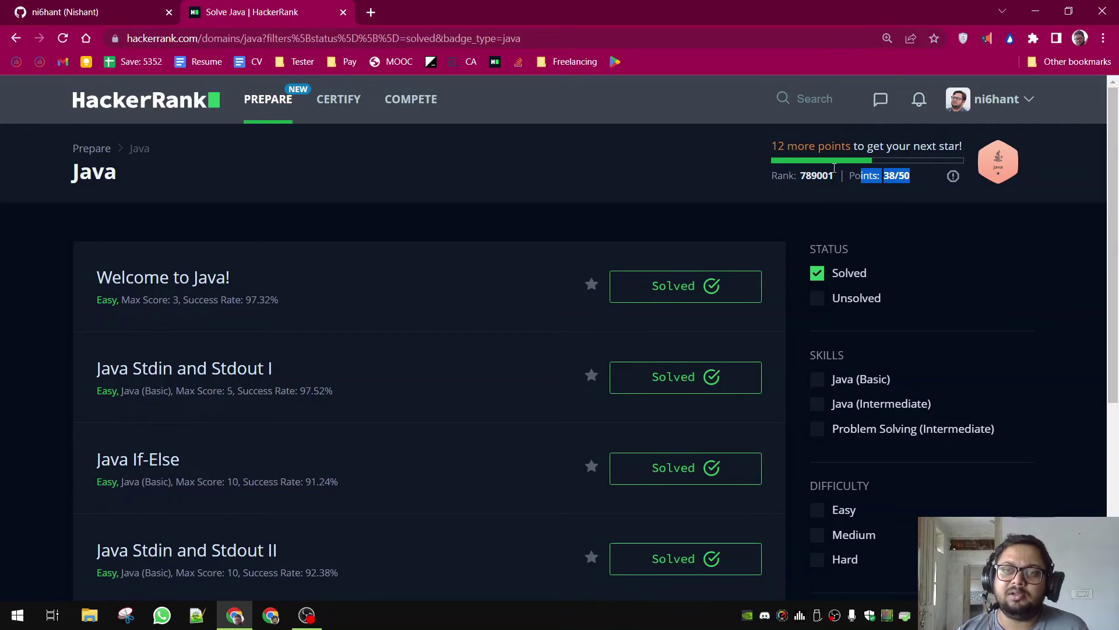
click(987, 161)
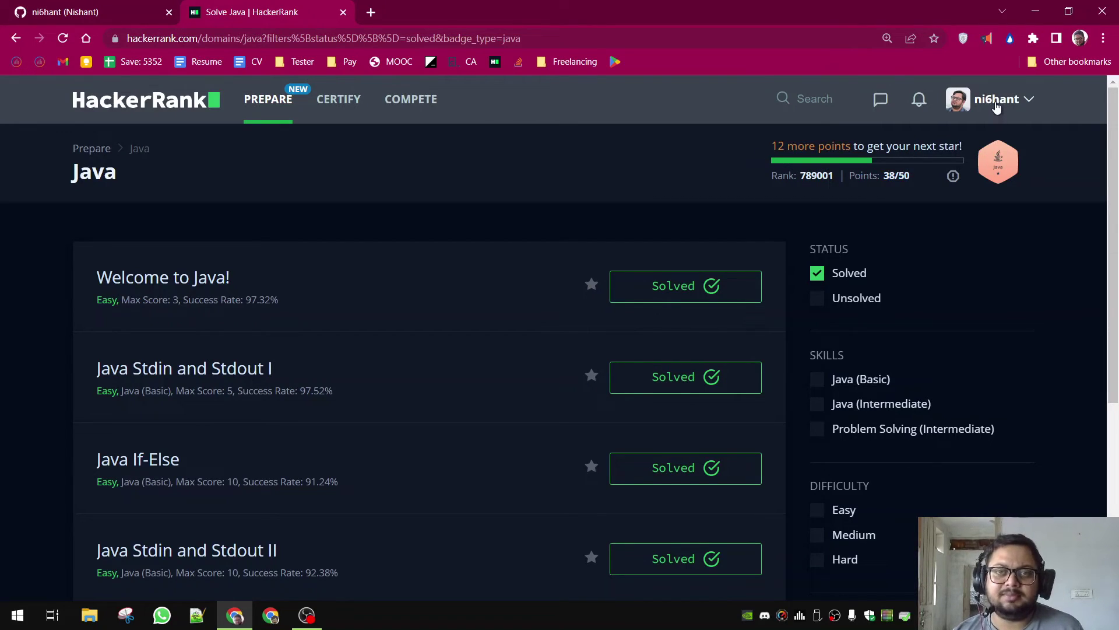
click(495, 62)
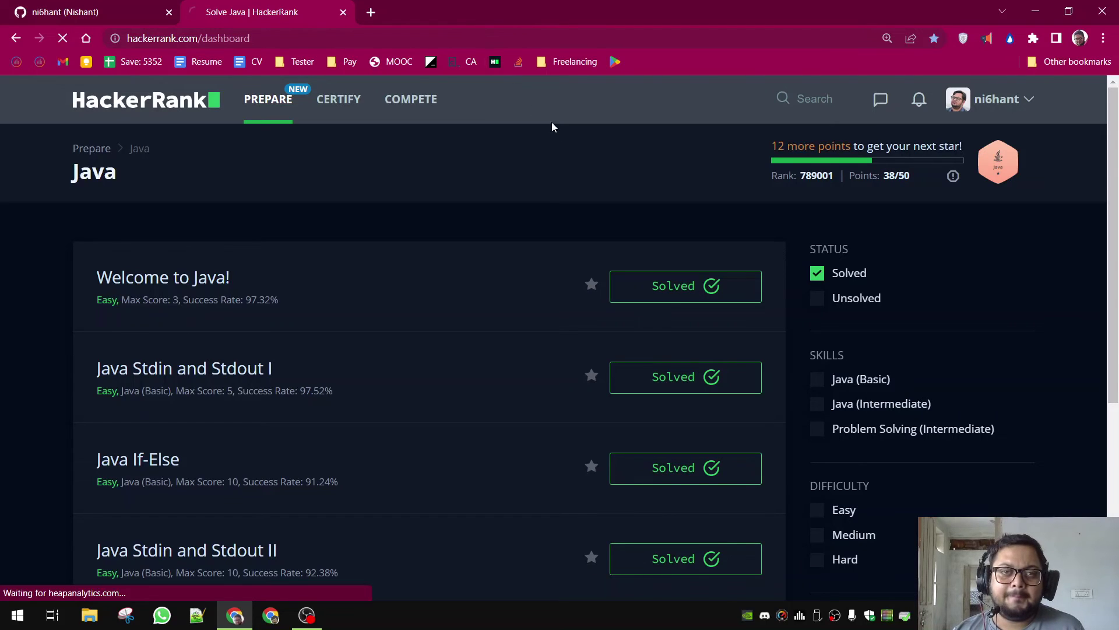